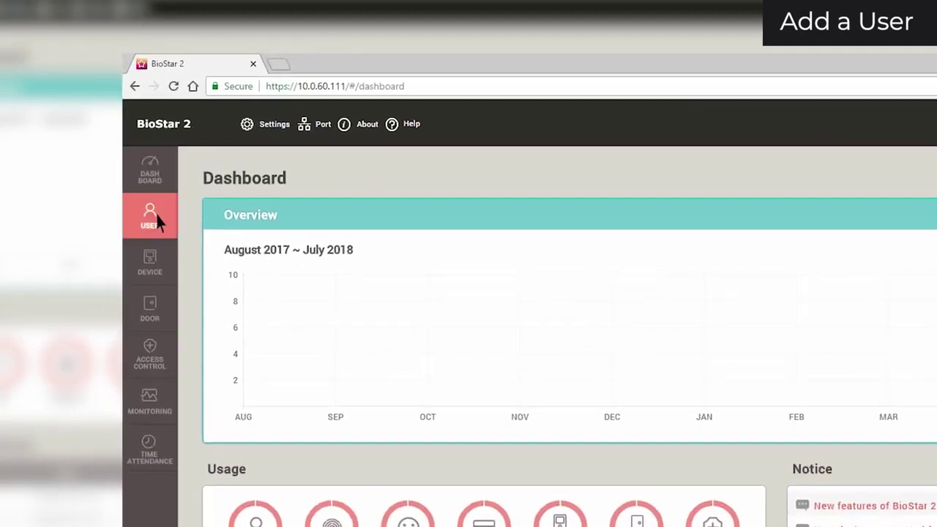
- Add a new user and fill in the person's full name, e-mail address and telephone number
{"action": "left_click", "coordinate": [23, 126]}
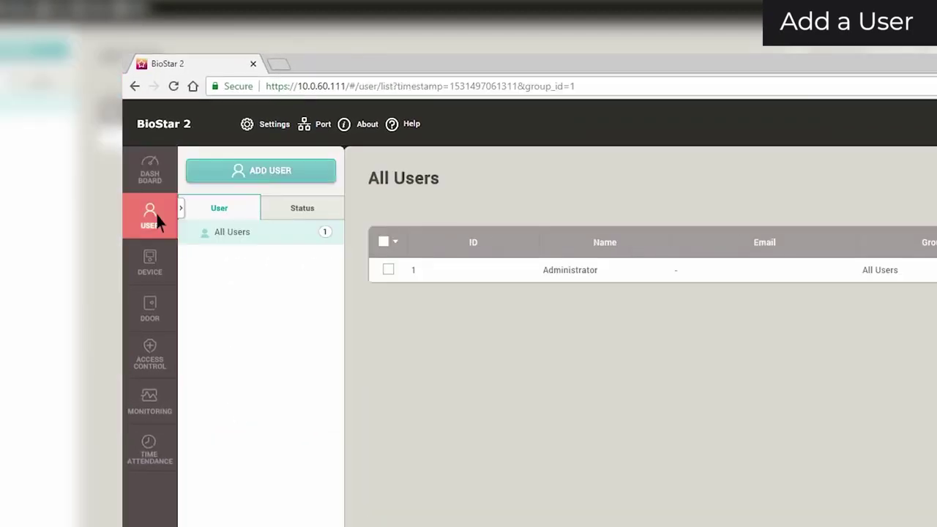
{"action": "left_click", "coordinate": [203, 173]}
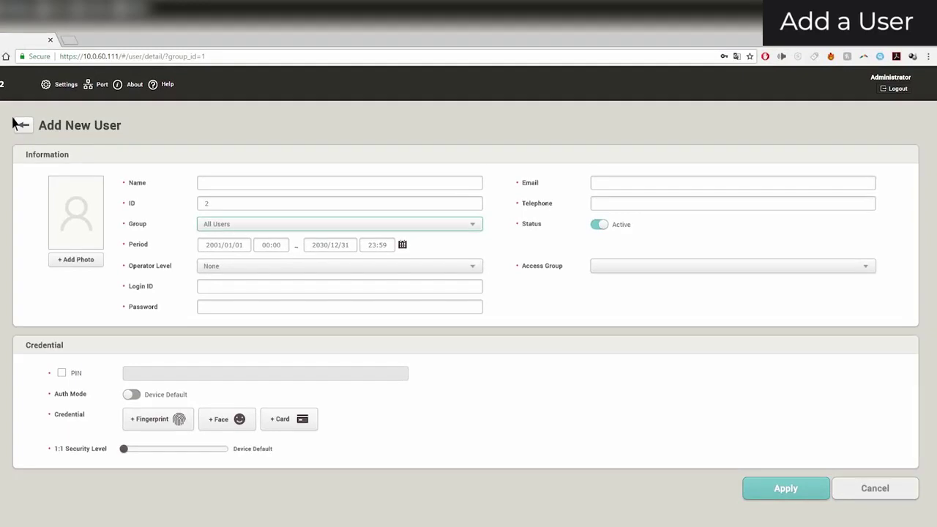
{"action": "left_click", "coordinate": [203, 182]}
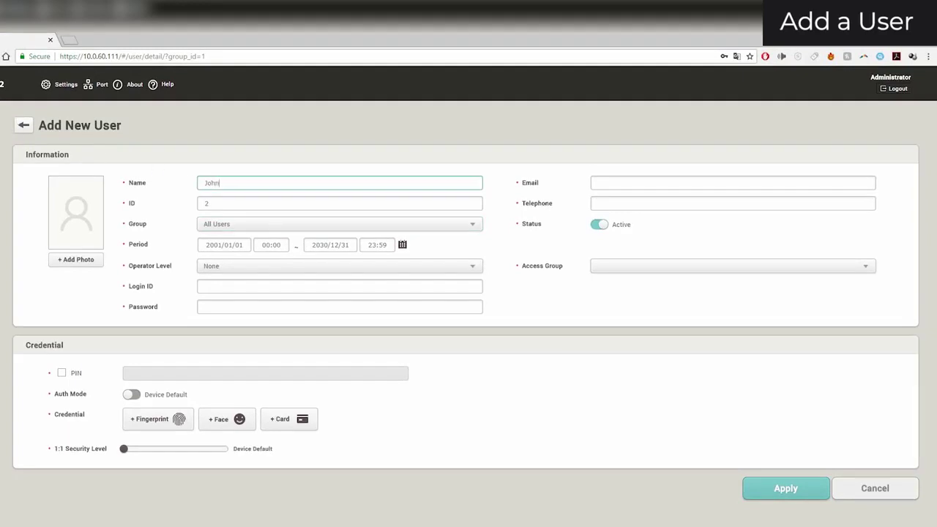
{"action": "key", "text": "Tab"}
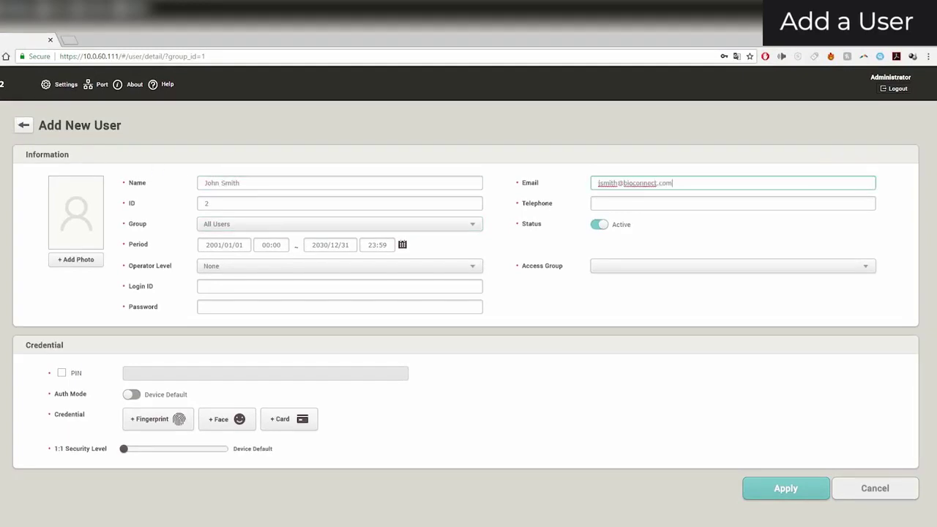
{"action": "key", "text": "Tab"}
{"action": "key", "text": "Tab"}
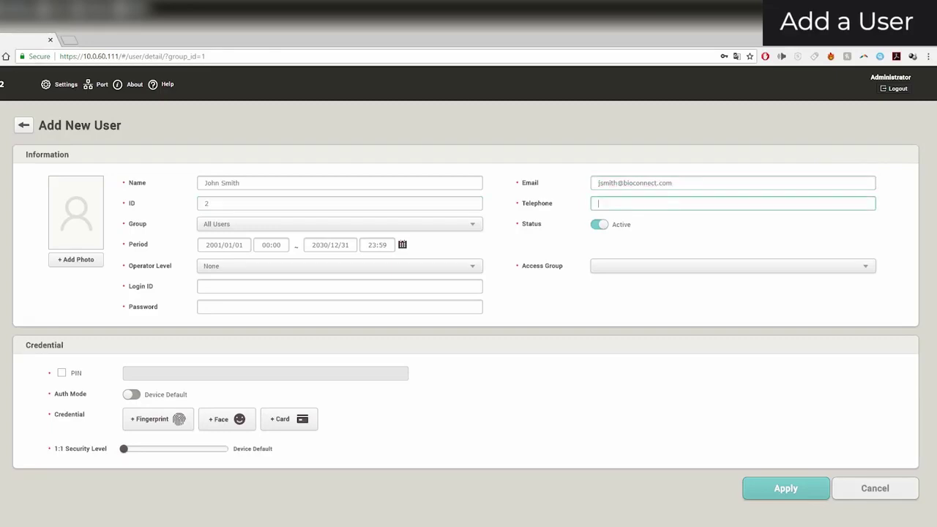
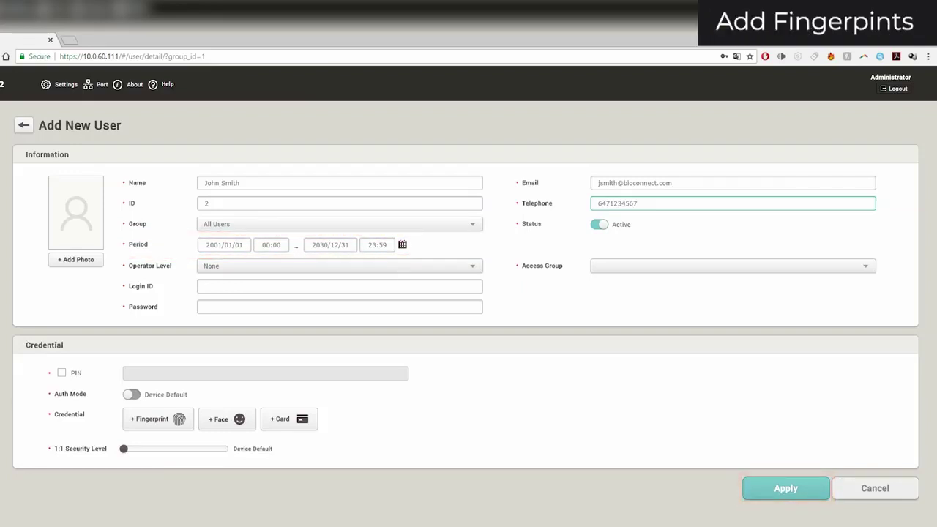
- Start fingerprint enrollment for the user with USB Scanner as the capture device
{"action": "left_click", "coordinate": [179, 419]}
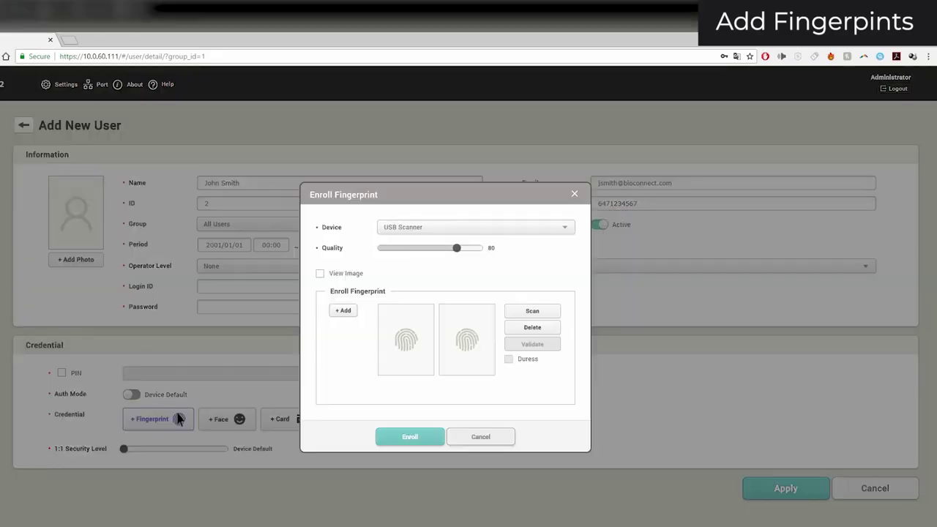
{"action": "left_click", "coordinate": [404, 228]}
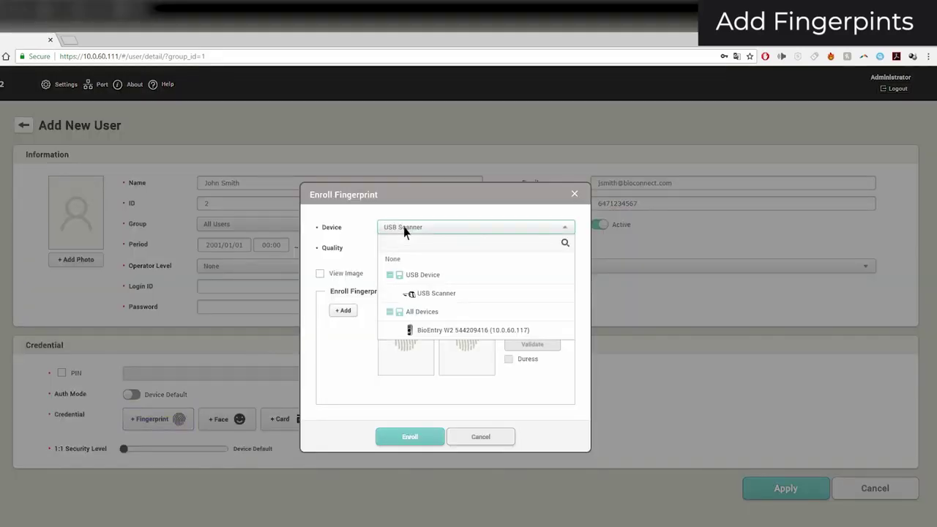
{"action": "left_click", "coordinate": [405, 295]}
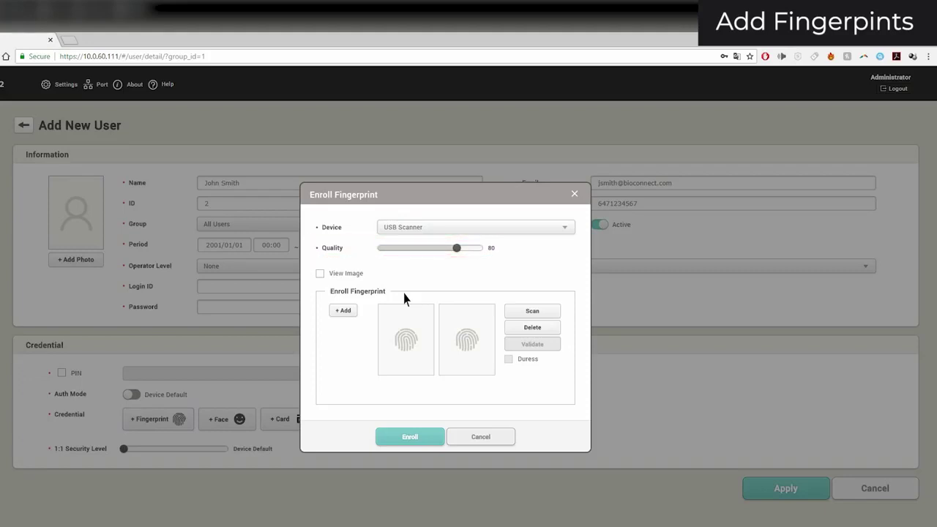
- Scan two fingerprints, mark the second as a duress finger, and enroll both
{"action": "left_click", "coordinate": [344, 312]}
{"action": "left_click", "coordinate": [523, 314]}
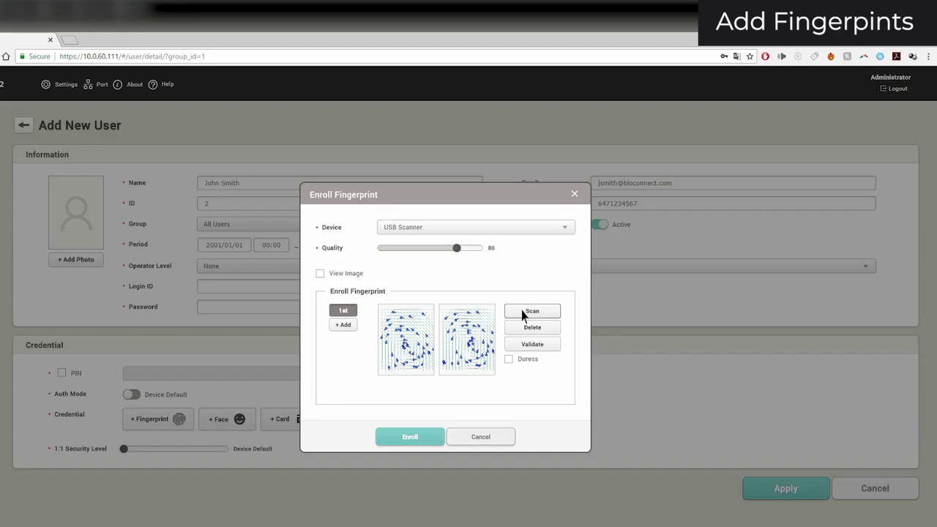
{"action": "left_click", "coordinate": [523, 315]}
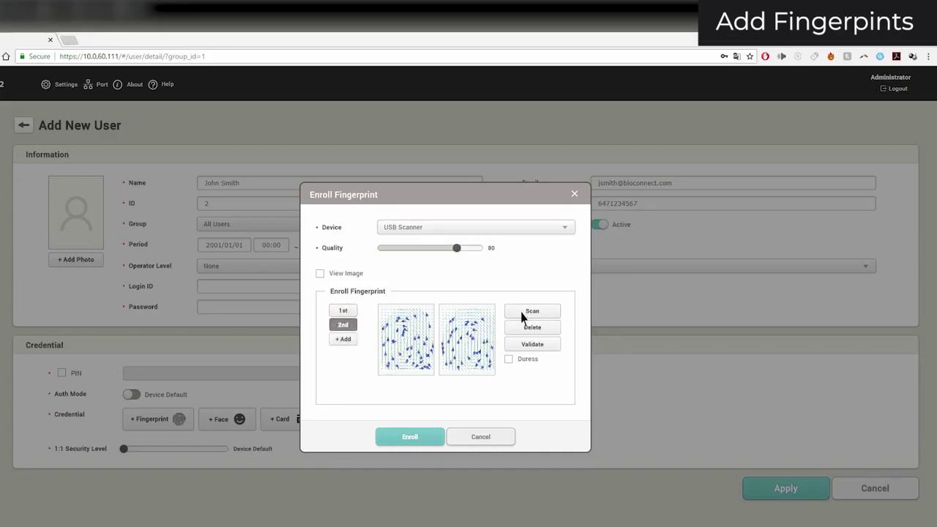
{"action": "left_click", "coordinate": [509, 360]}
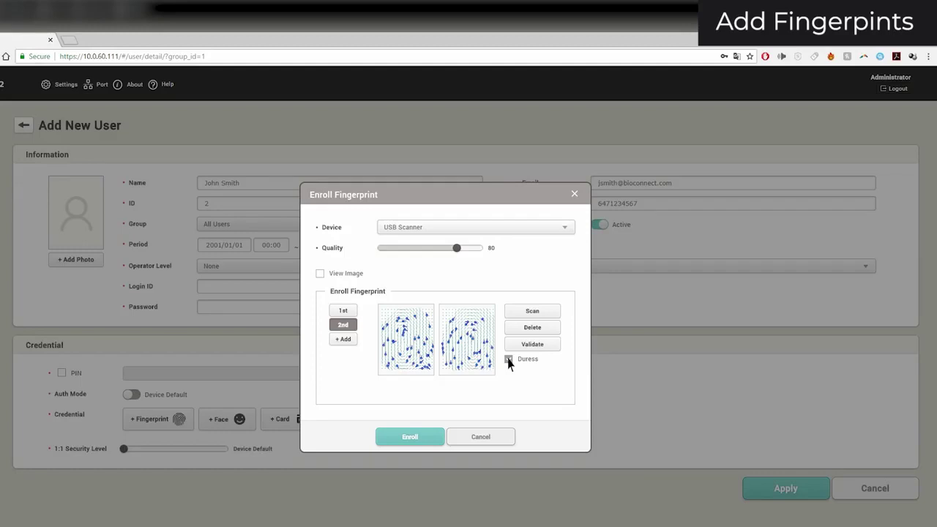
{"action": "left_click", "coordinate": [414, 440]}
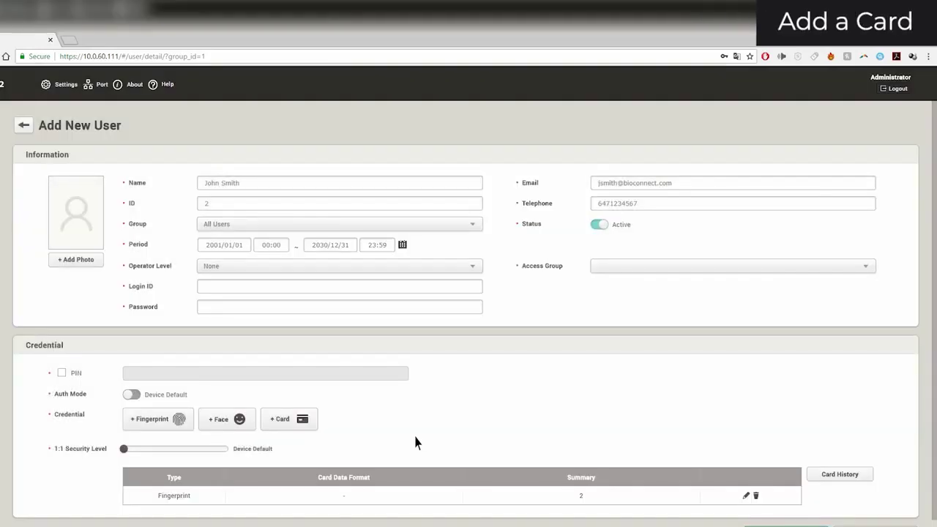
- Start card enrollment as a Wiegand card in 26 bit SIA Standard-H10301 format
{"action": "left_click", "coordinate": [302, 421]}
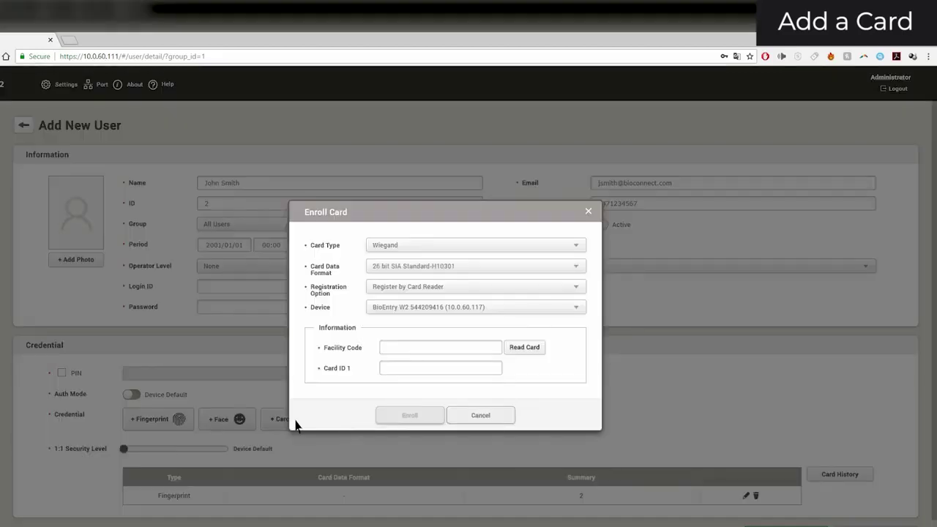
{"action": "left_click", "coordinate": [377, 252]}
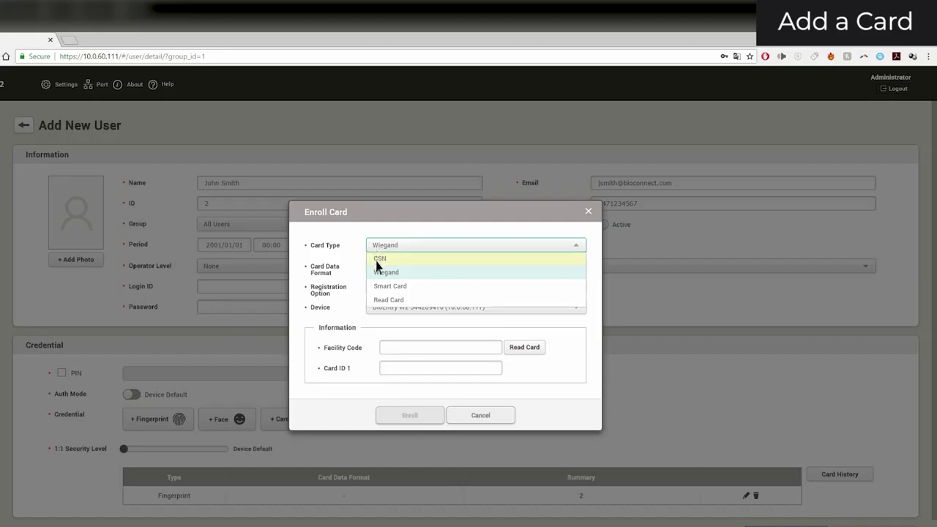
{"action": "left_click", "coordinate": [376, 271]}
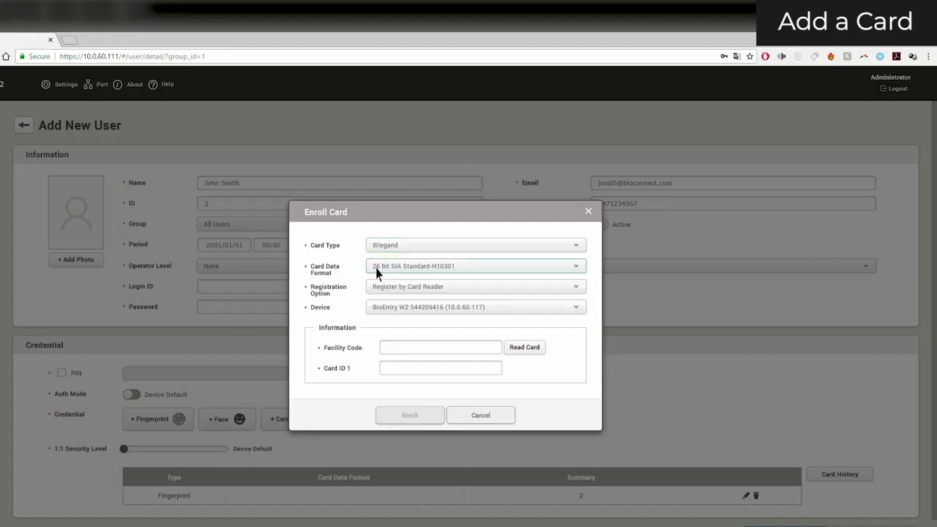
{"action": "left_click", "coordinate": [378, 272]}
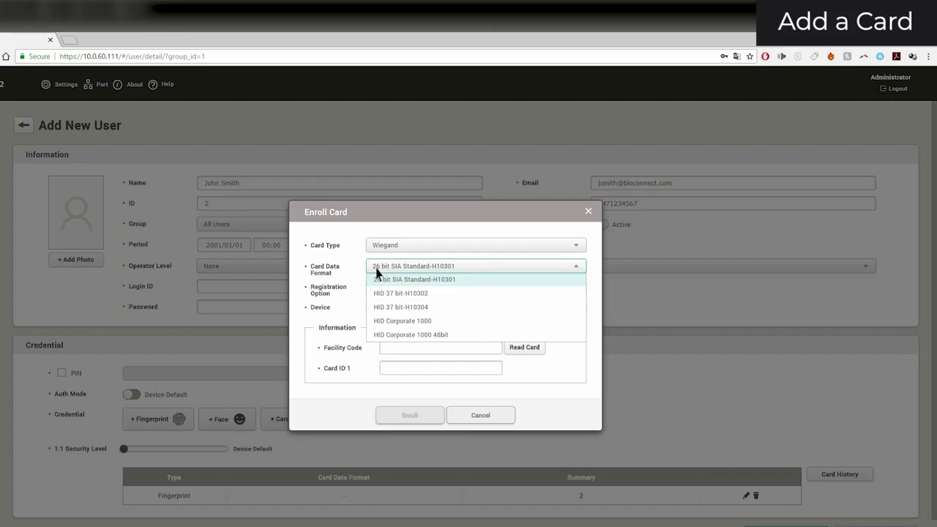
{"action": "left_click", "coordinate": [377, 285]}
{"action": "left_click", "coordinate": [376, 286]}
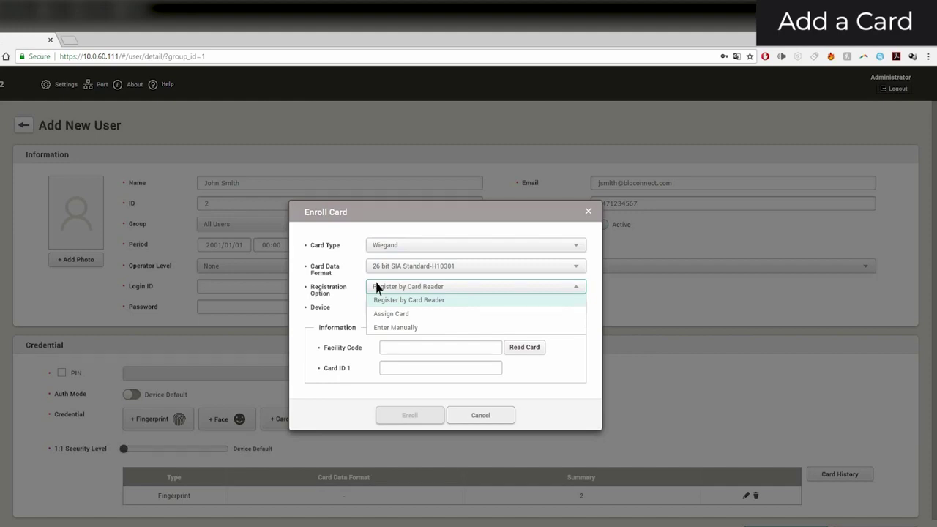
- Register the Wiegand card by reading it on the BioEntry W2 reader and enroll it
{"action": "left_click", "coordinate": [377, 299]}
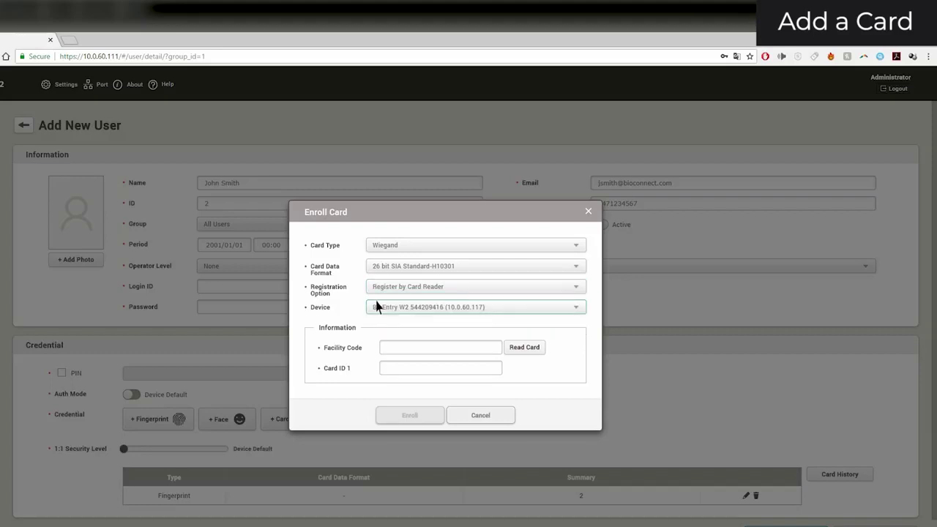
{"action": "left_click", "coordinate": [377, 307]}
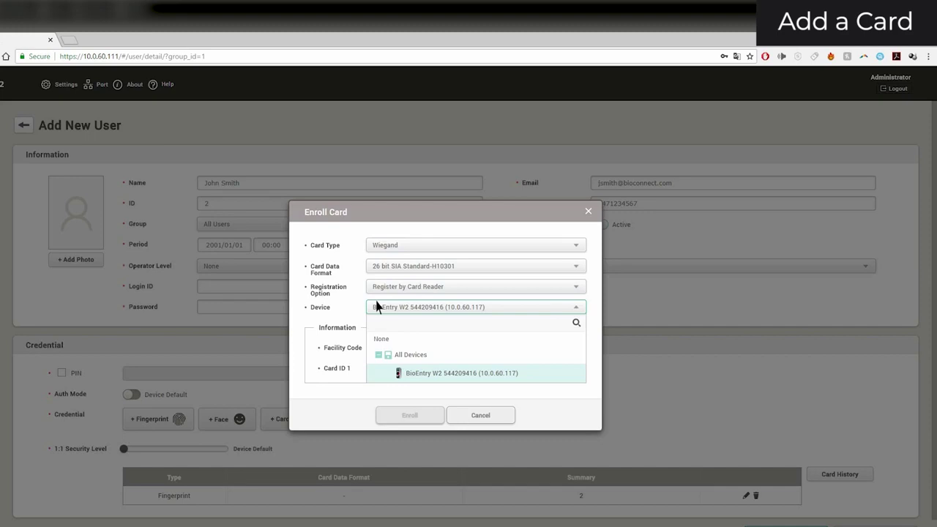
{"action": "left_click", "coordinate": [377, 373]}
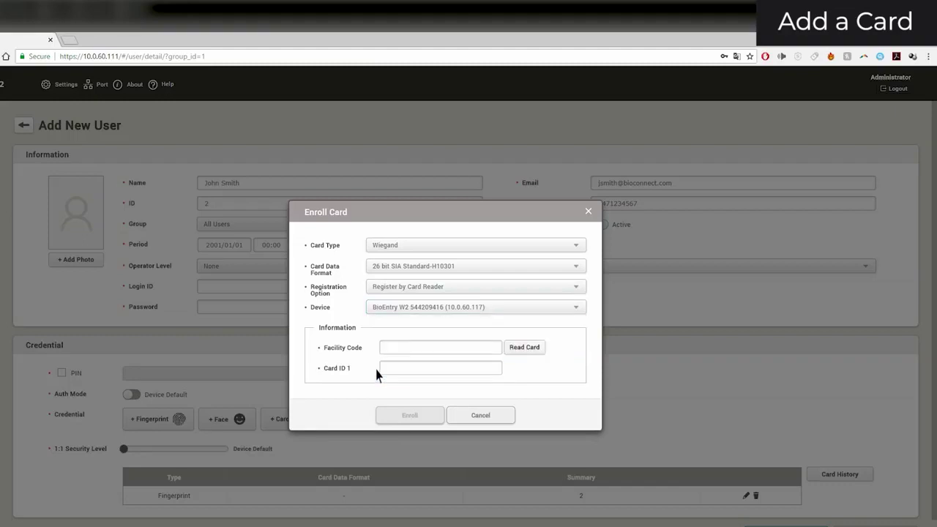
{"action": "left_click", "coordinate": [516, 350]}
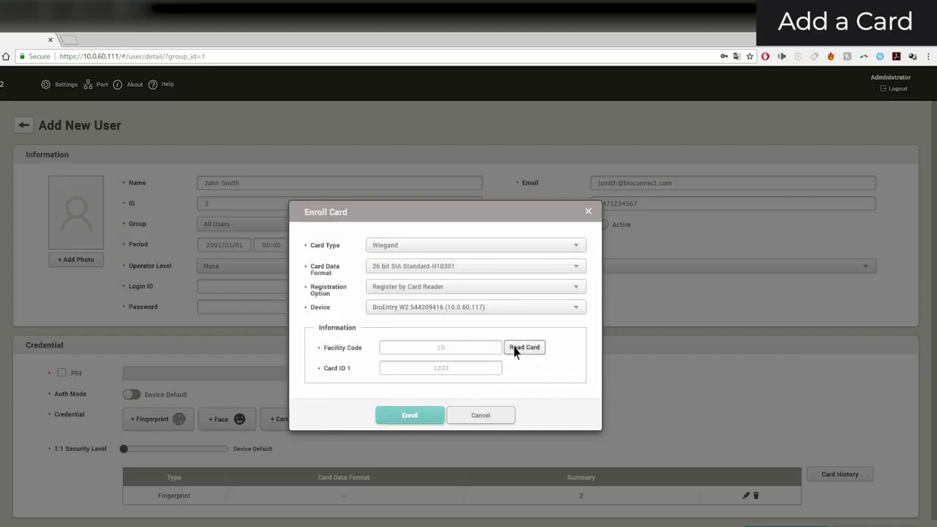
{"action": "left_click", "coordinate": [410, 415]}
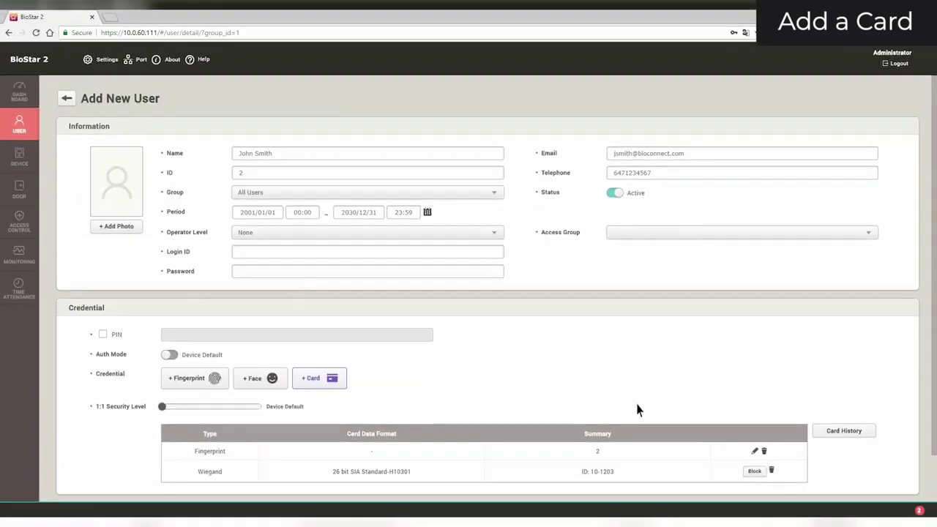
- Apply the new user with its fingerprints and card
{"action": "scroll", "coordinate": [934, 465], "scroll_direction": "down", "scroll_amount": 1}
{"action": "scroll", "coordinate": [934, 465], "scroll_direction": "down", "scroll_amount": 1}
{"action": "left_click", "coordinate": [806, 462]}
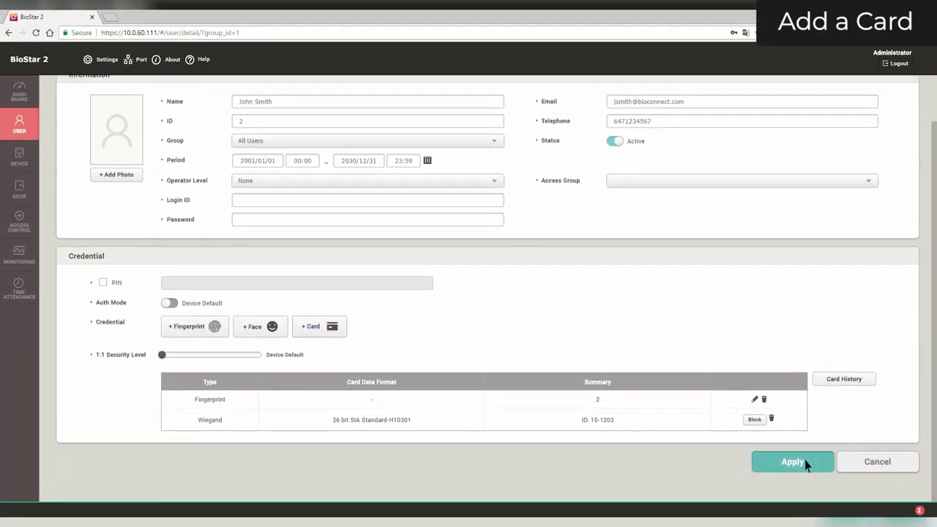